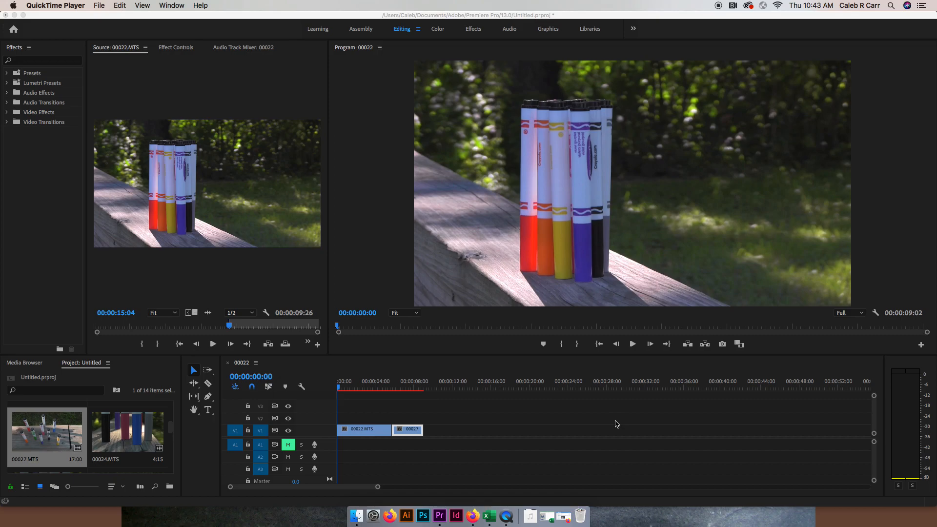
# Step: Play the sequence through once and return the playhead to the start of the timeline
pyautogui.click(632, 343)
pyautogui.click(633, 343)
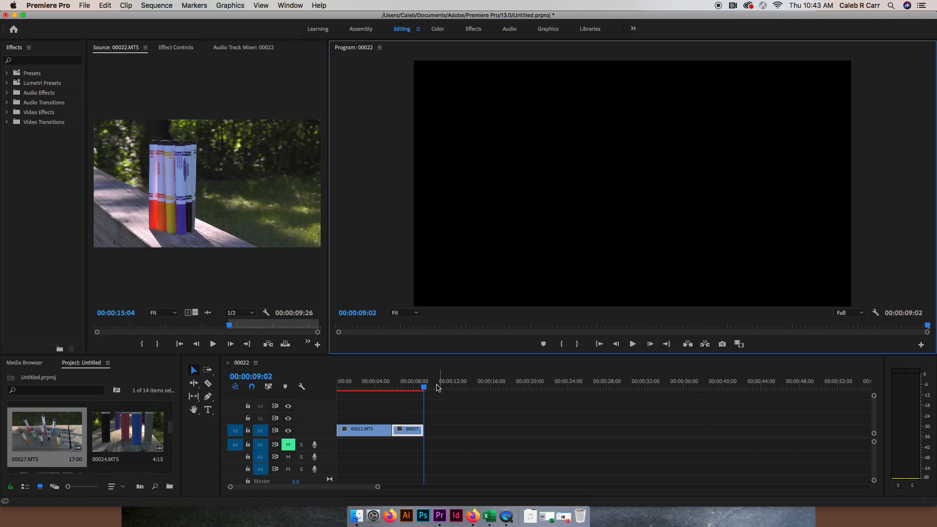
pyautogui.moveTo(424, 388); pyautogui.dragTo(328, 391)
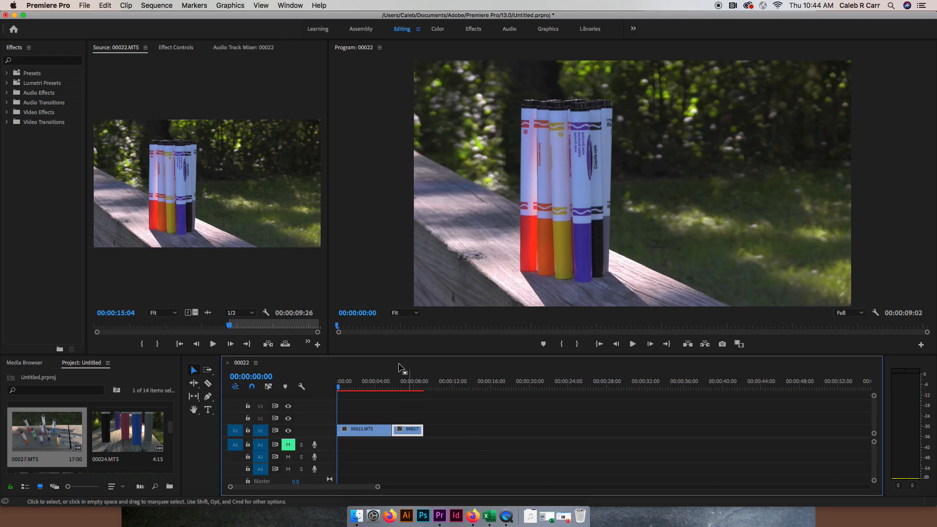
# Step: Slow the 00027.MTS clip on the timeline to 50% speed
pyautogui.click(399, 381)
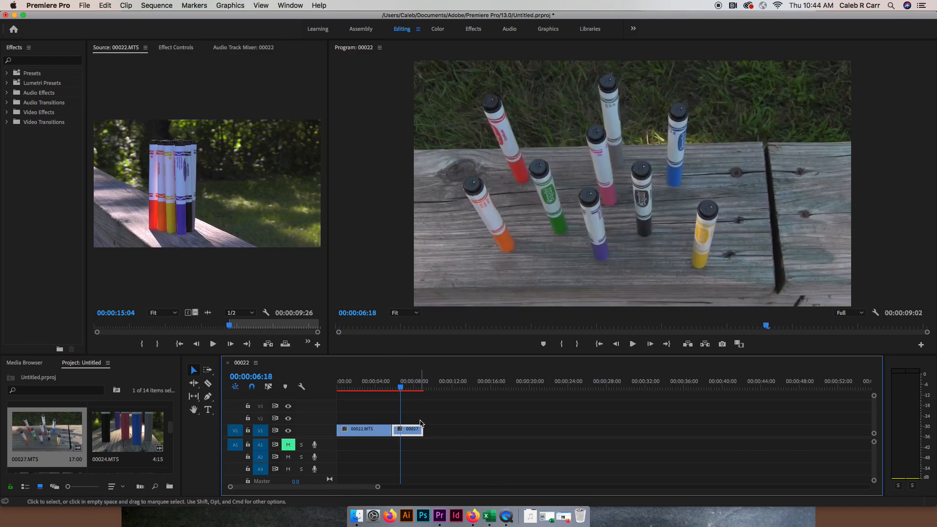
pyautogui.rightClick(415, 436)
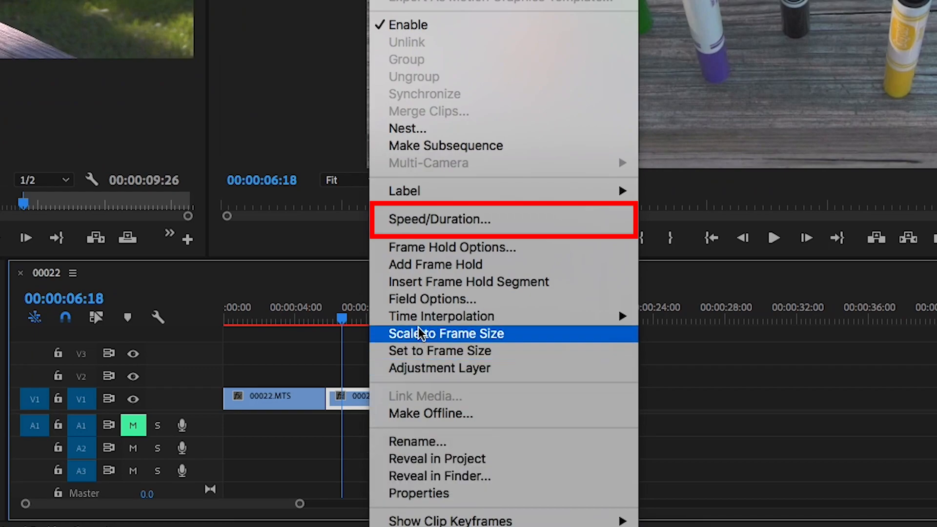
pyautogui.click(459, 221)
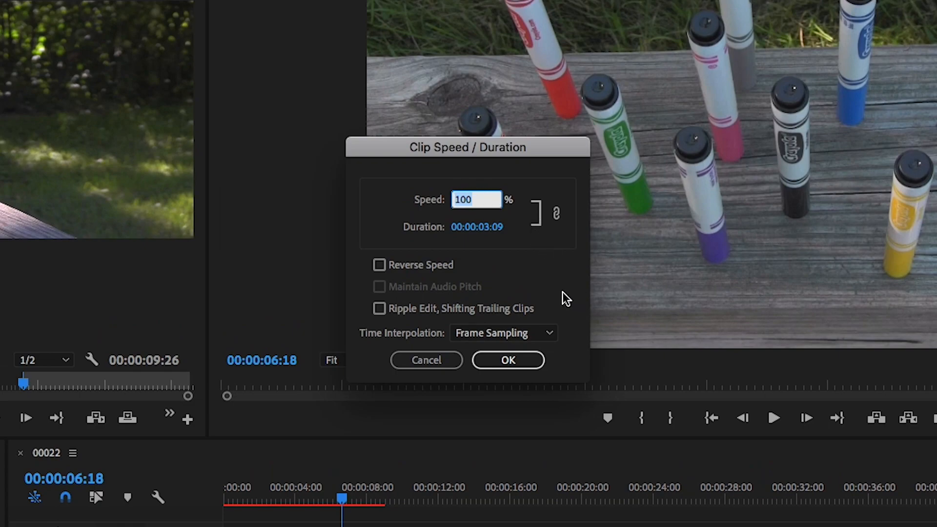
pyautogui.write('50')
pyautogui.click(526, 359)
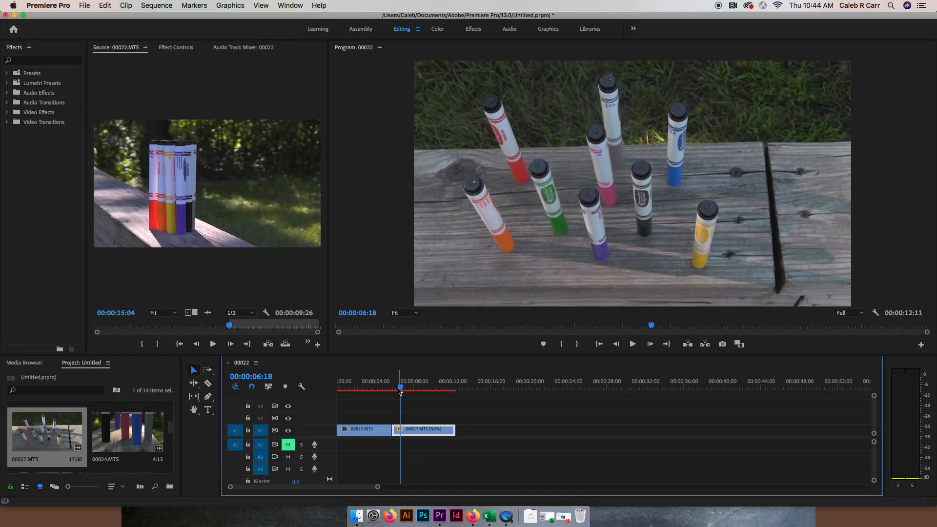
# Step: Play the slowed 00027.MTS clip from just before its start
pyautogui.moveTo(399, 389); pyautogui.dragTo(390, 395)
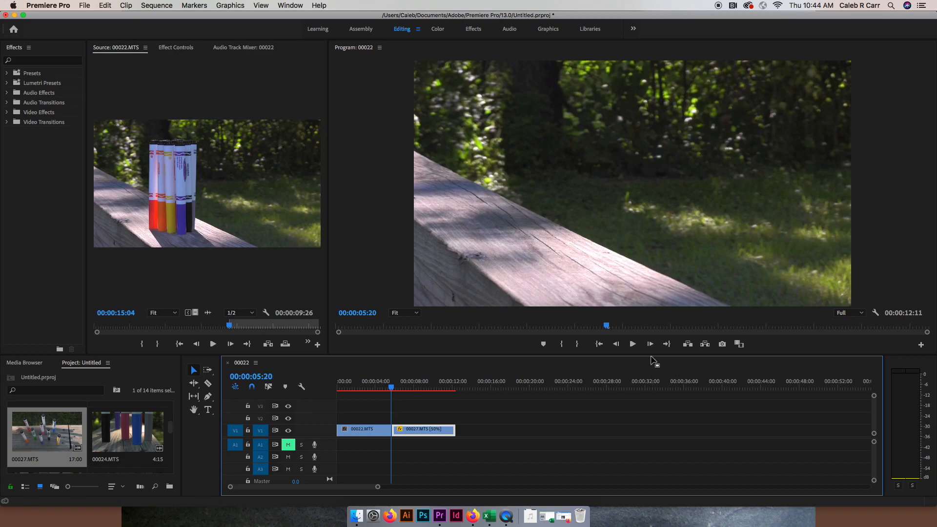
pyautogui.click(632, 345)
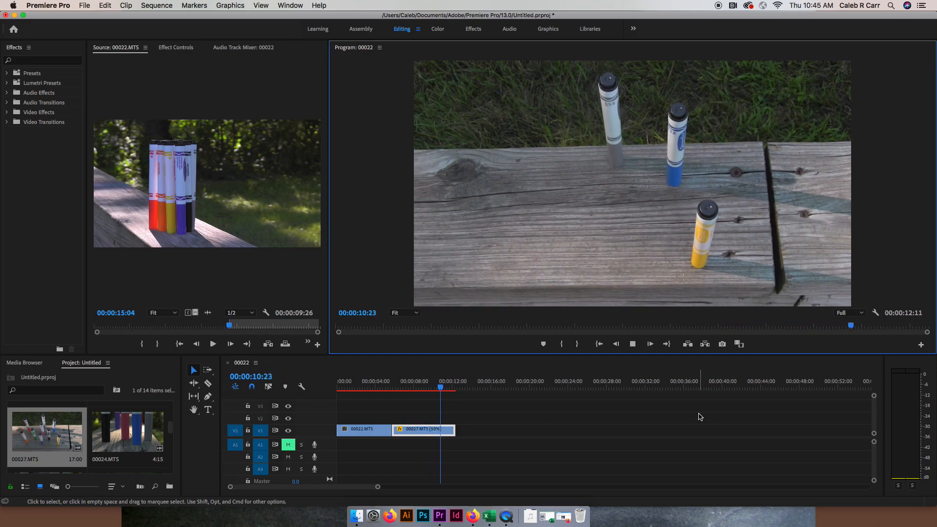
pyautogui.press('space')
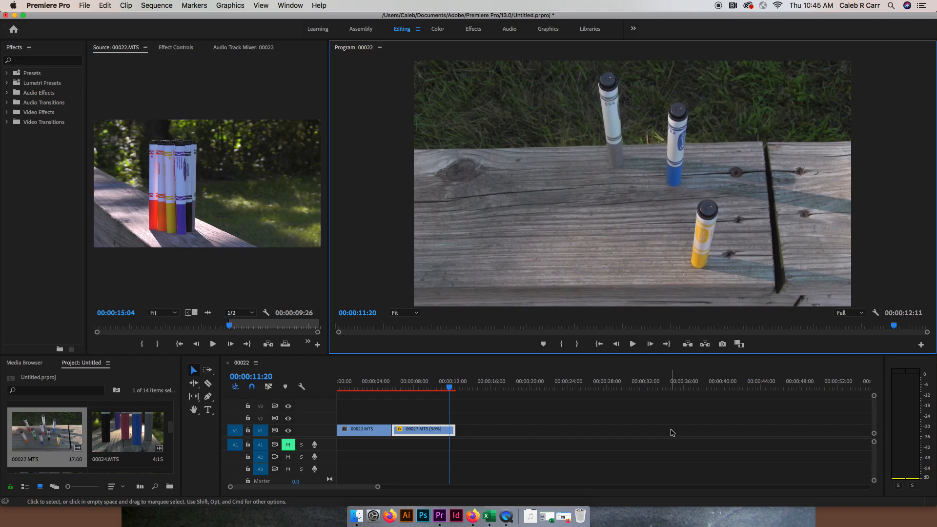
# Step: Move the 00027.MTS clip later on track V1 to make room, and set the 00022.MTS clip's speed to 50%
pyautogui.moveTo(422, 429); pyautogui.dragTo(478, 429)
pyautogui.moveTo(386, 385); pyautogui.dragTo(359, 385)
pyautogui.click(375, 430)
pyautogui.rightClick(376, 434)
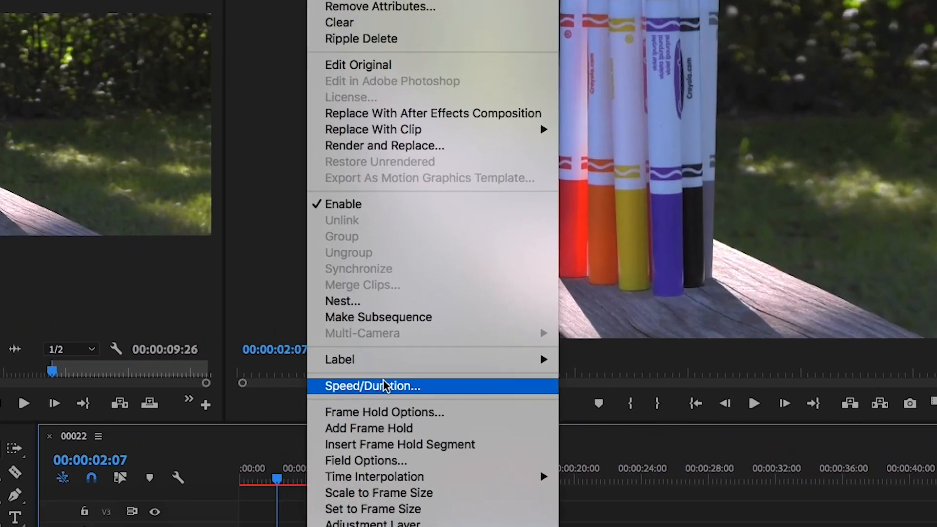
pyautogui.click(386, 385)
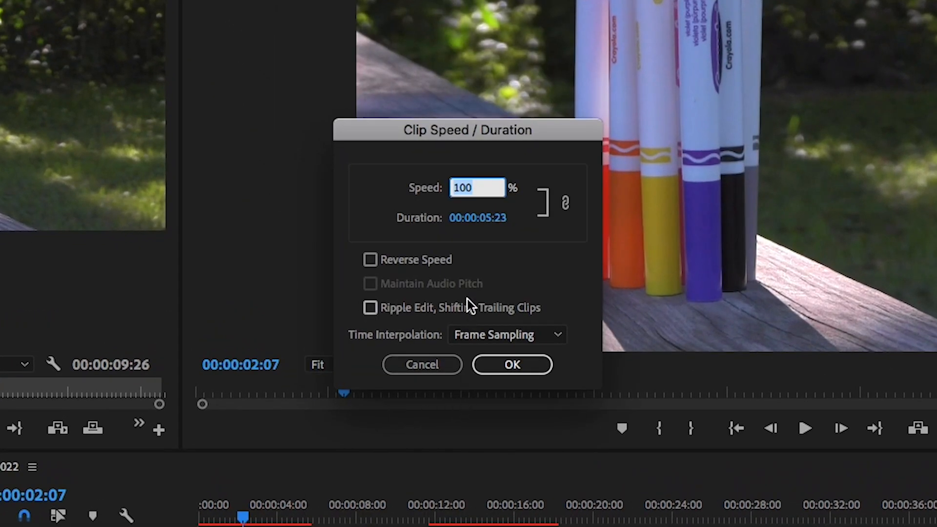
pyautogui.write('50')
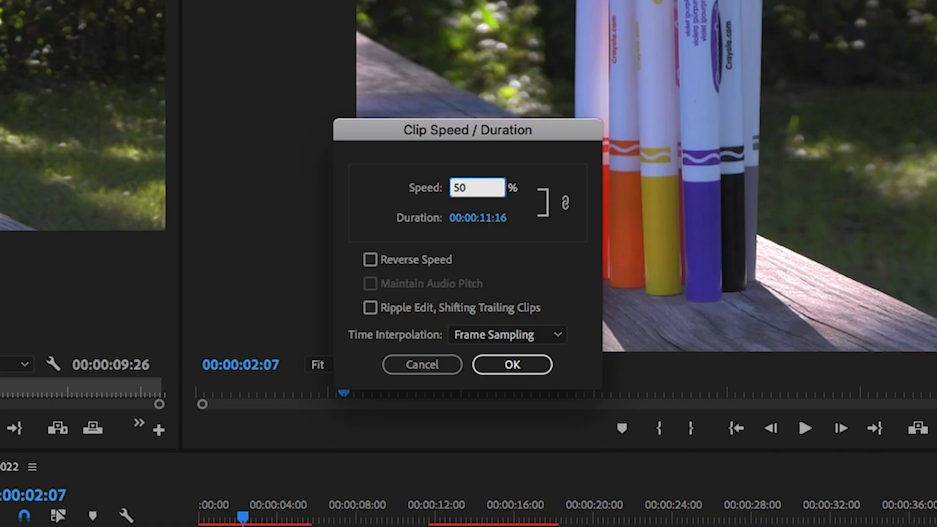
pyautogui.click(528, 364)
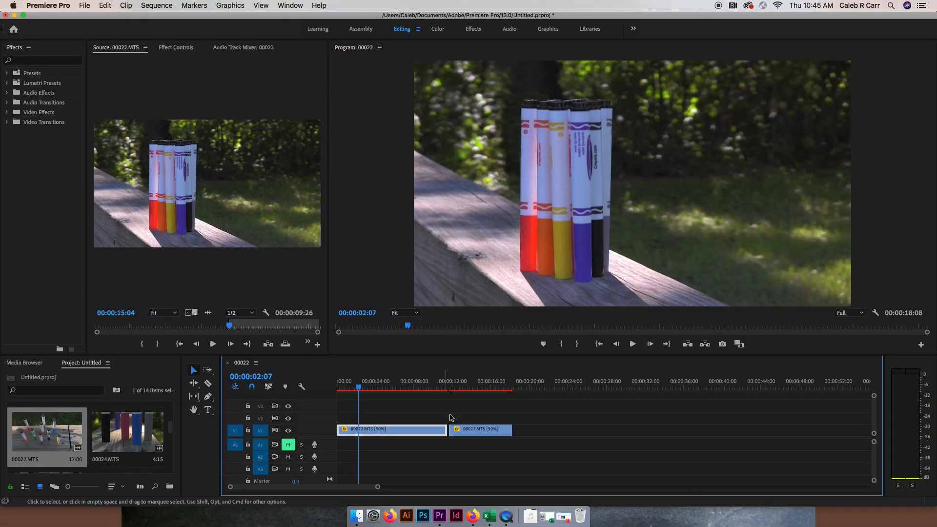
# Step: Close the gap between 00022.MTS and 00027.MTS, and play the sequence from the start
pyautogui.moveTo(476, 431); pyautogui.dragTo(471, 429)
pyautogui.press('Home')
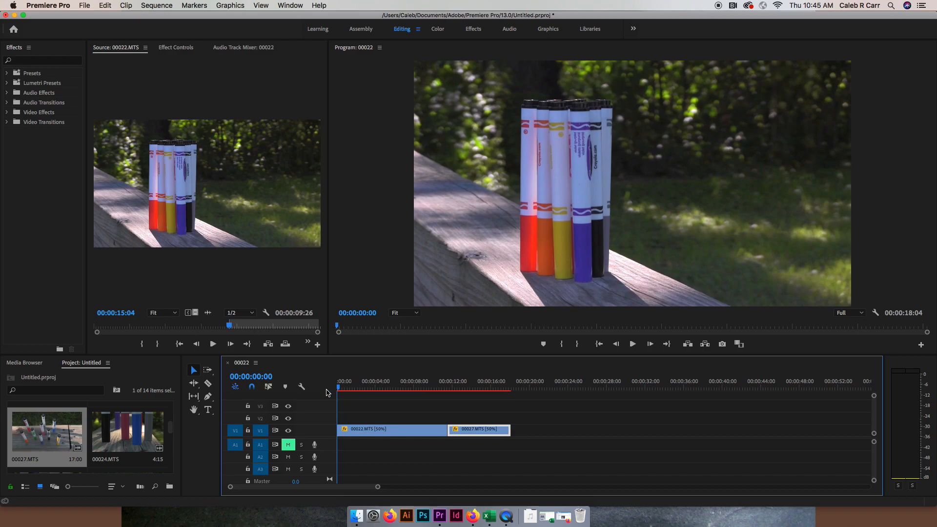
pyautogui.click(633, 344)
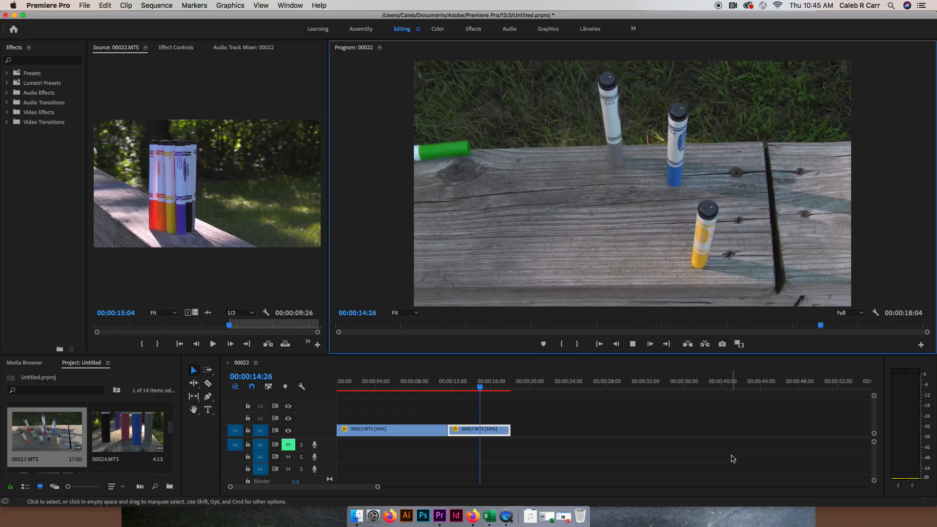
pyautogui.press('space')
# Step: Set the 00027.MTS clip's speed to 100% and play the sequence from the start
pyautogui.rightClick(494, 433)
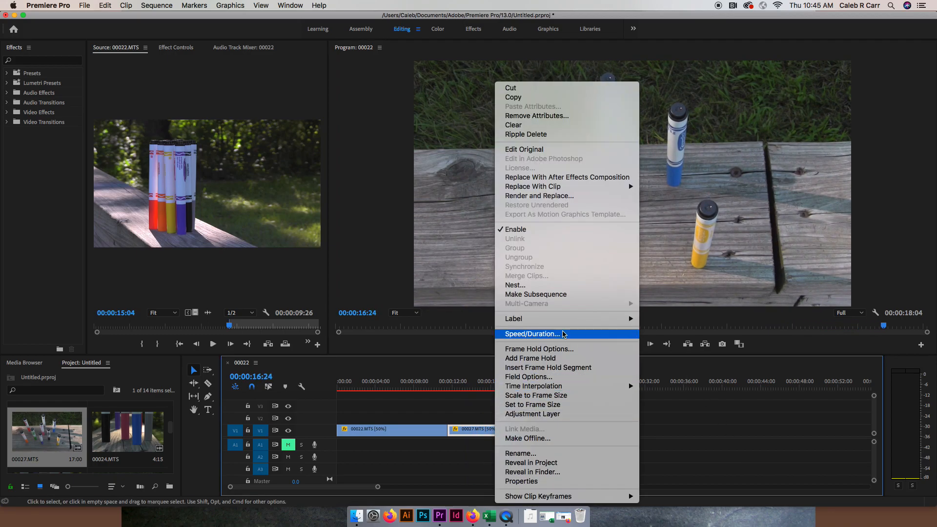
pyautogui.click(532, 333)
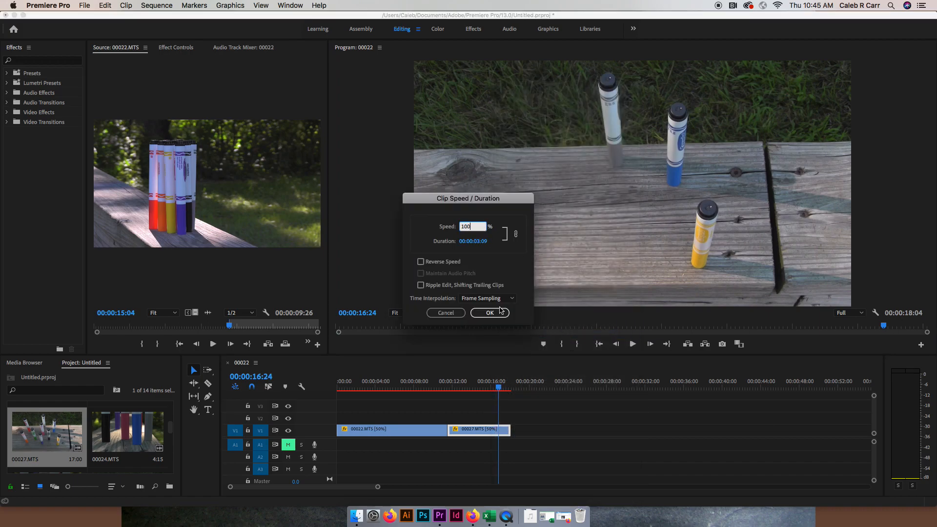
pyautogui.click(490, 313)
pyautogui.click(340, 381)
pyautogui.click(632, 344)
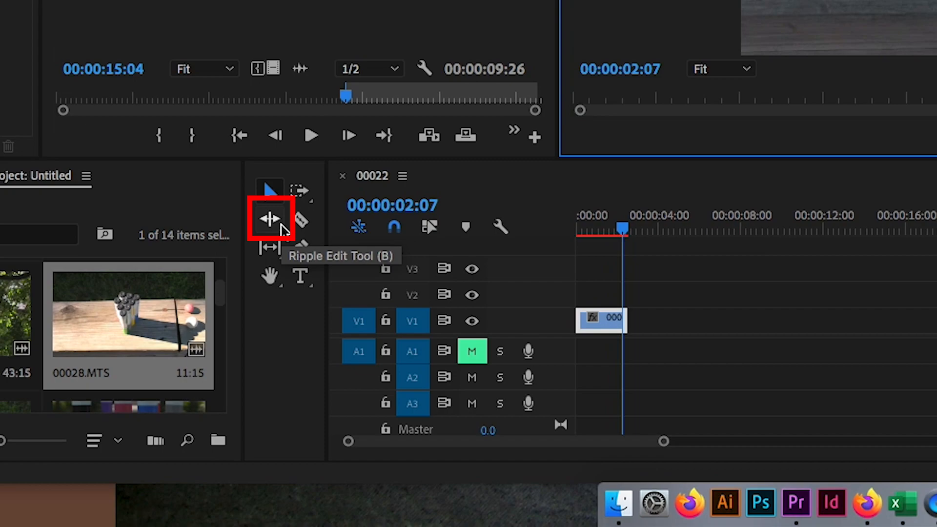
# Step: Lengthen the 00028.MTS clip to 00:00:05:00 with the Rate Stretch tool and play it from the start
pyautogui.click(279, 229)
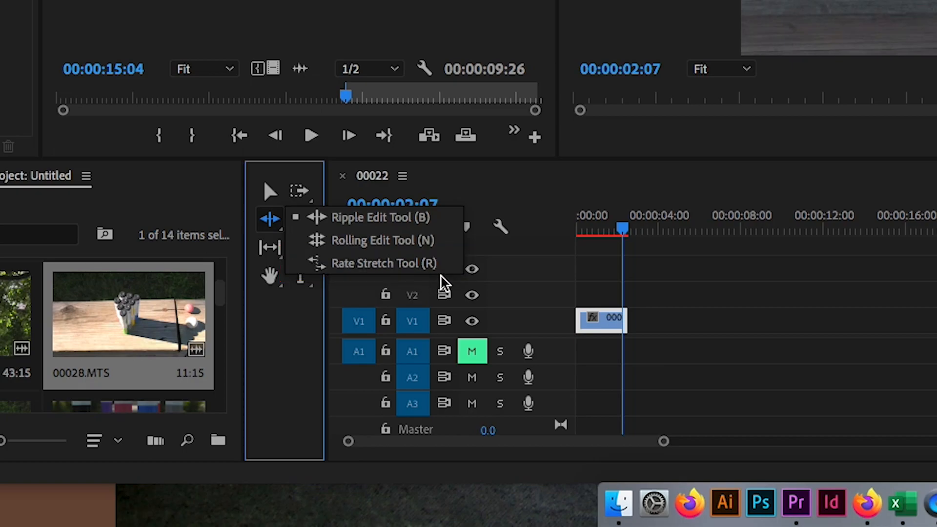
pyautogui.click(332, 263)
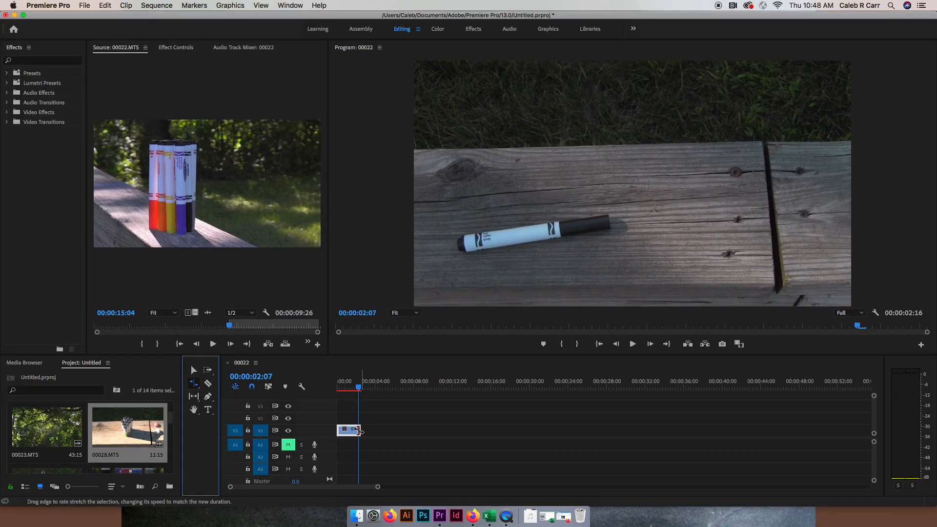
pyautogui.moveTo(360, 430); pyautogui.dragTo(384, 432)
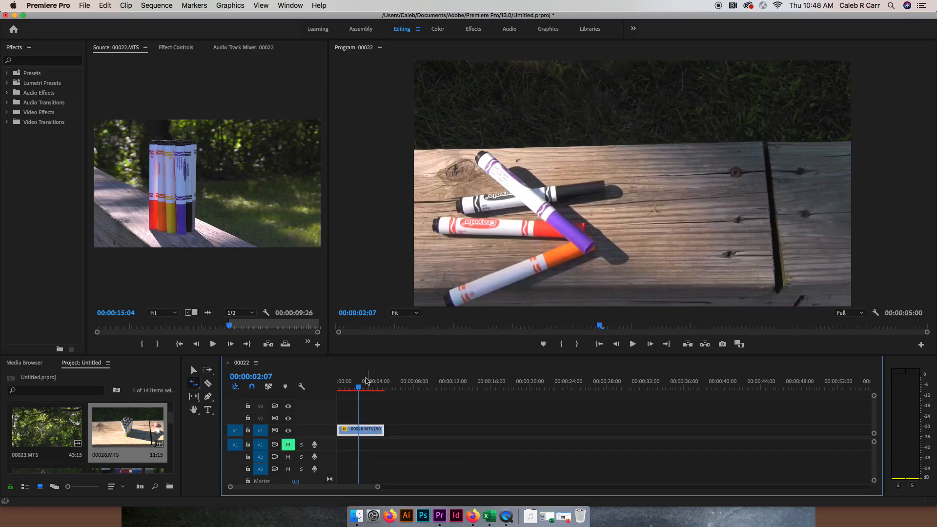
pyautogui.press('Home')
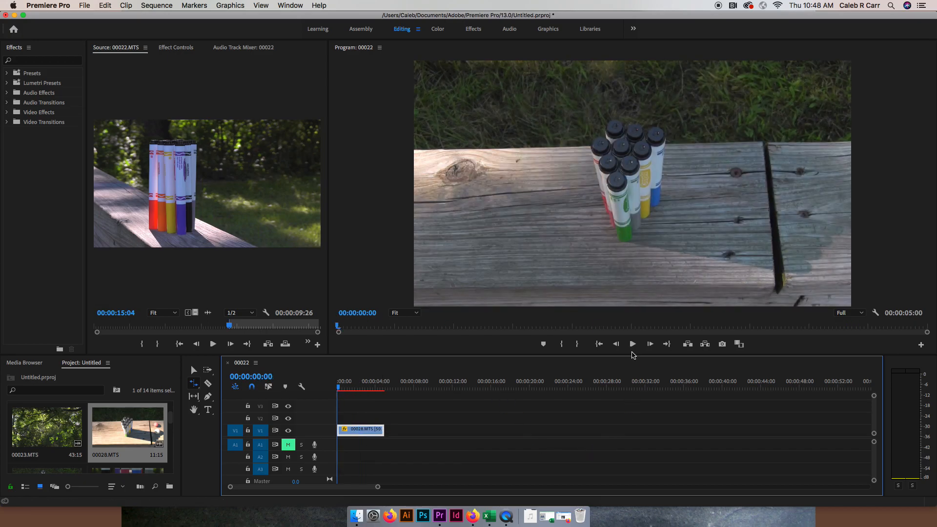
pyautogui.press('space')
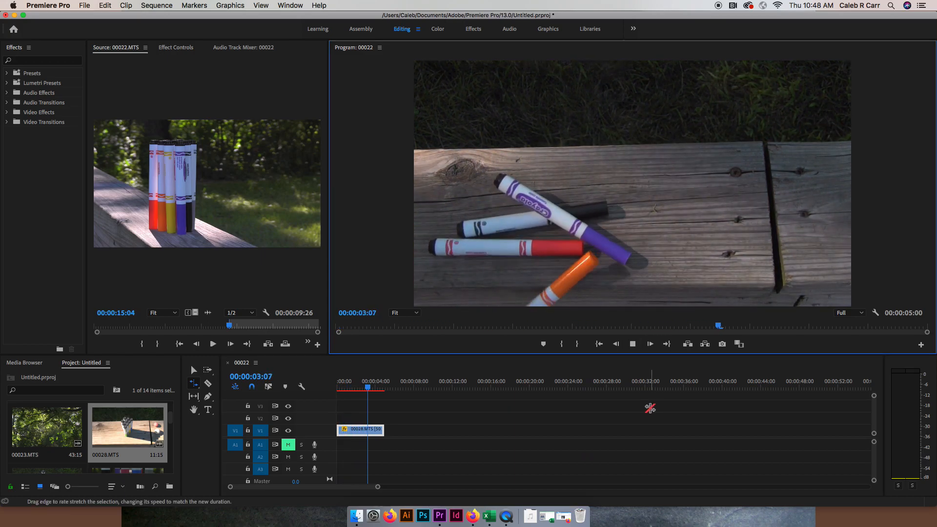
pyautogui.click(633, 344)
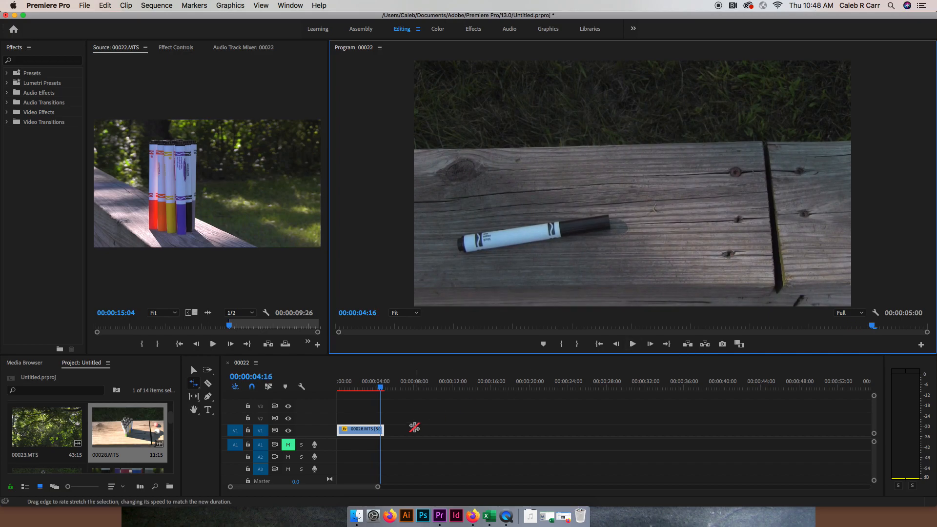
# Step: Rate-stretch the 00028.MTS clip down to 00:00:01:04 and play it from the start
pyautogui.moveTo(384, 430); pyautogui.dragTo(347, 433)
pyautogui.moveTo(350, 388); pyautogui.dragTo(337, 388)
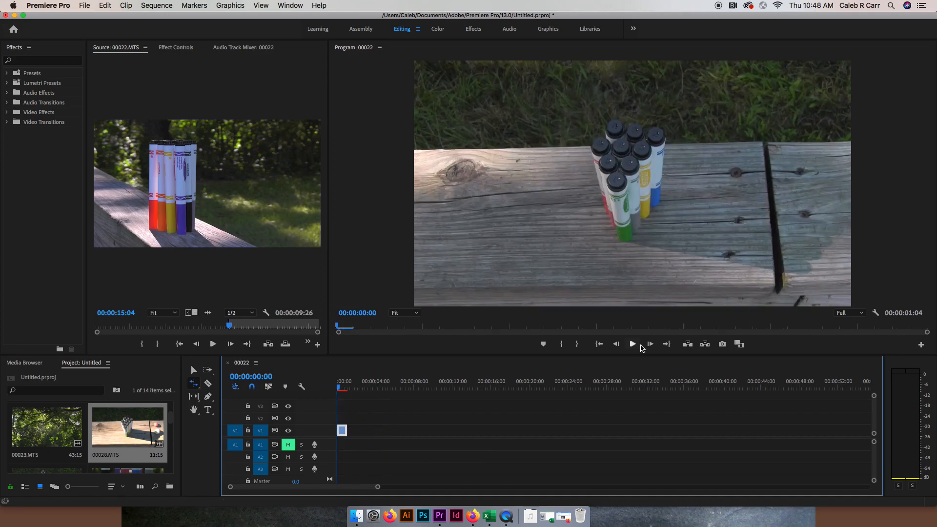
pyautogui.click(637, 346)
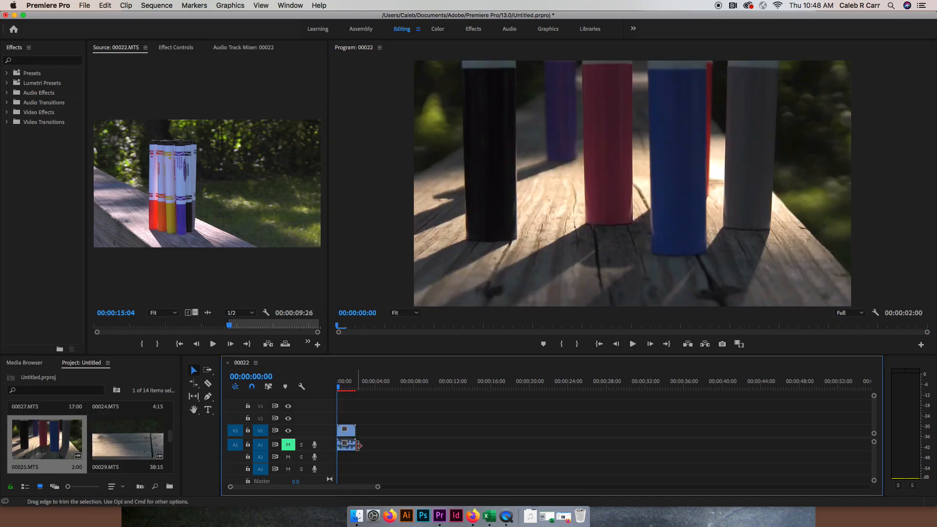
# Step: Delete the audio of the 00025.MTS clip from track A1 and play the remaining video from the start
pyautogui.click(346, 447)
pyautogui.press('Delete')
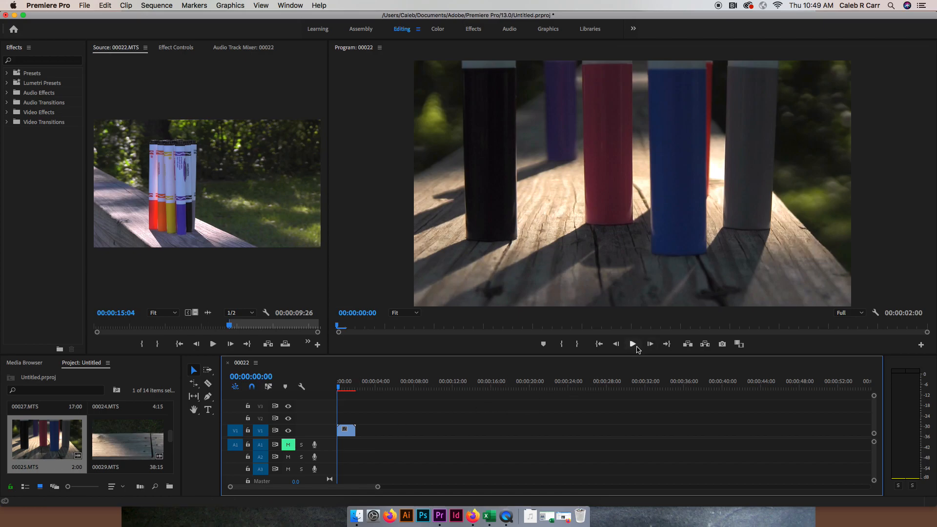
pyautogui.click(633, 345)
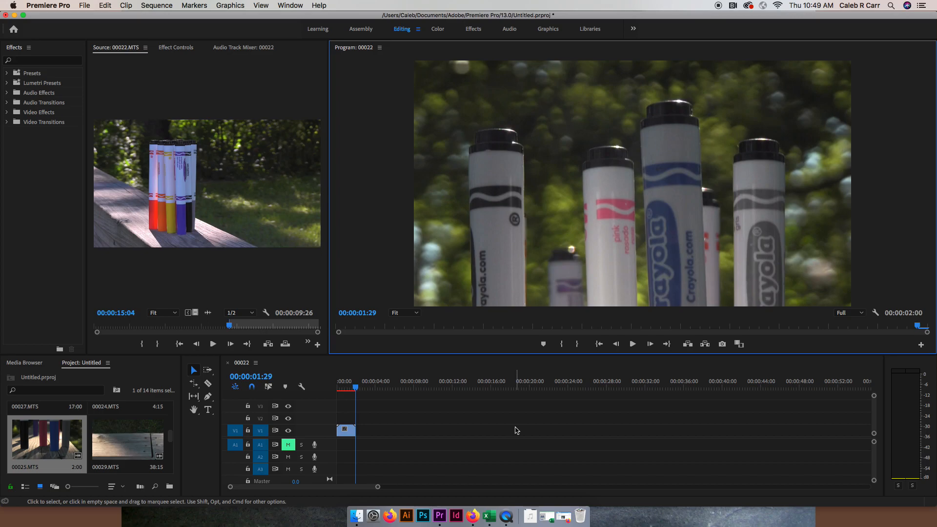
pyautogui.moveTo(355, 389)
pyautogui.mouseDown()
pyautogui.moveTo(328, 391)
pyautogui.moveTo(355, 386)
pyautogui.mouseUp()
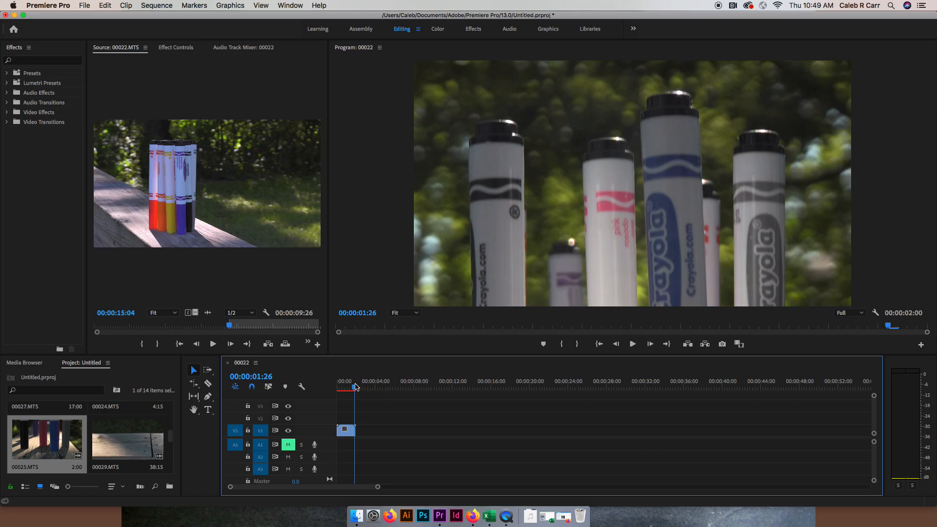
pyautogui.moveTo(355, 386); pyautogui.dragTo(337, 388)
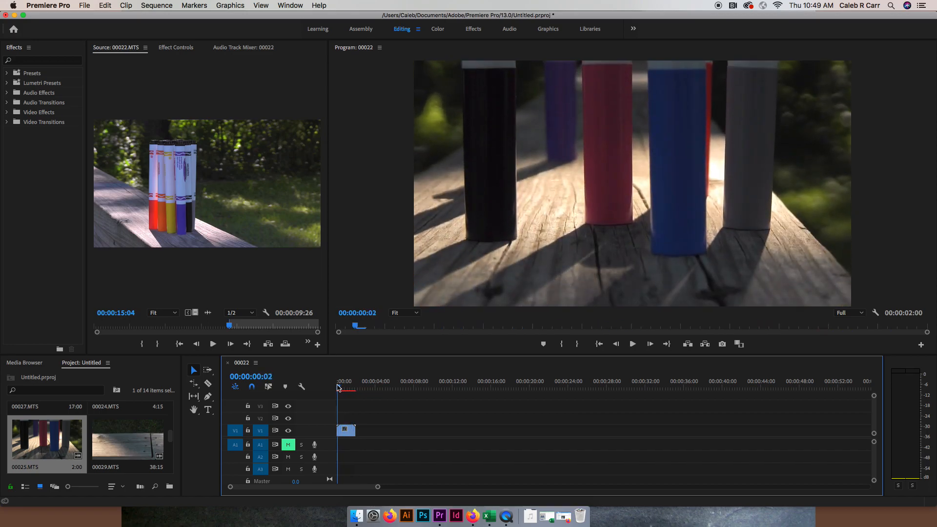
pyautogui.click(633, 344)
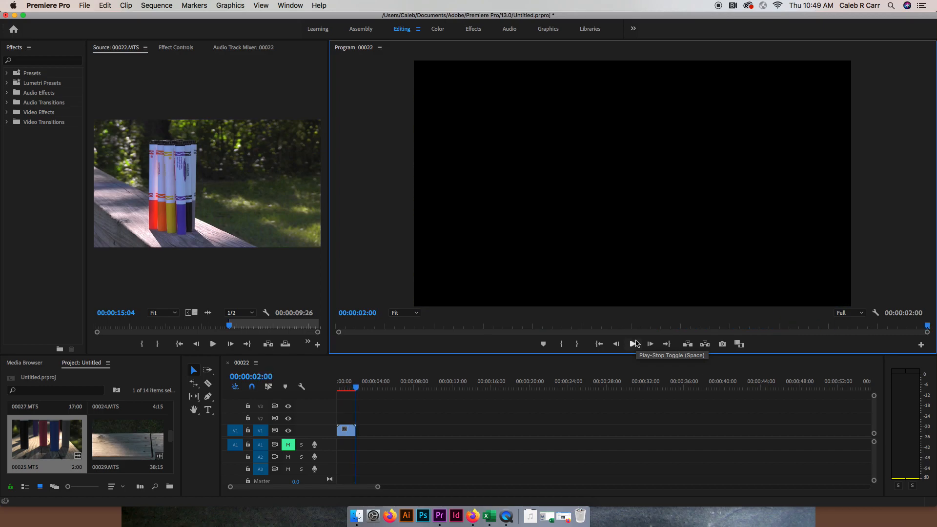
# Step: Turn on Reverse Speed for the 00025.MTS clip and play the reversed clip from the start
pyautogui.click(352, 387)
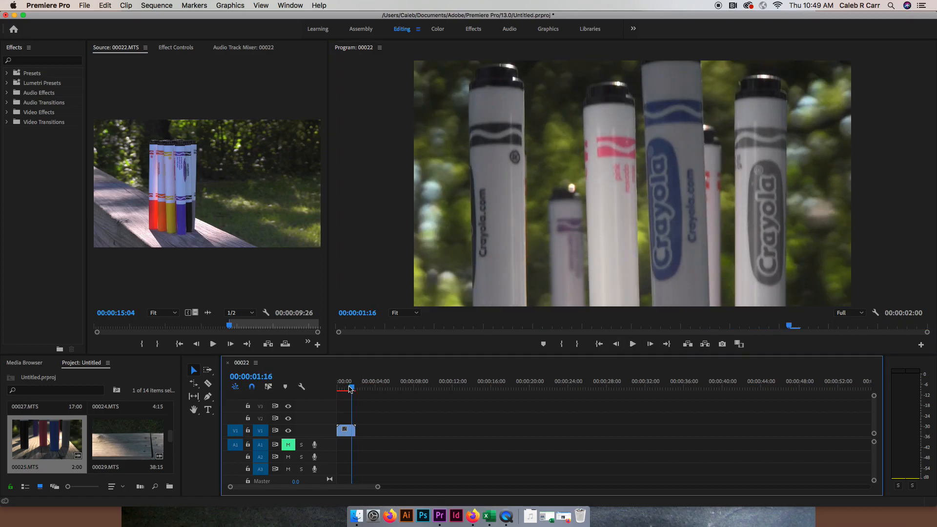
pyautogui.rightClick(349, 434)
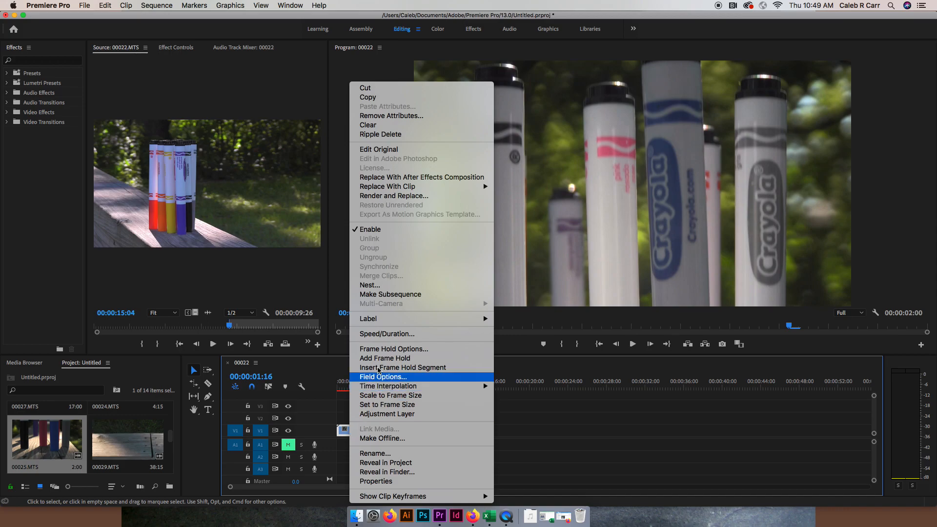
pyautogui.click(391, 335)
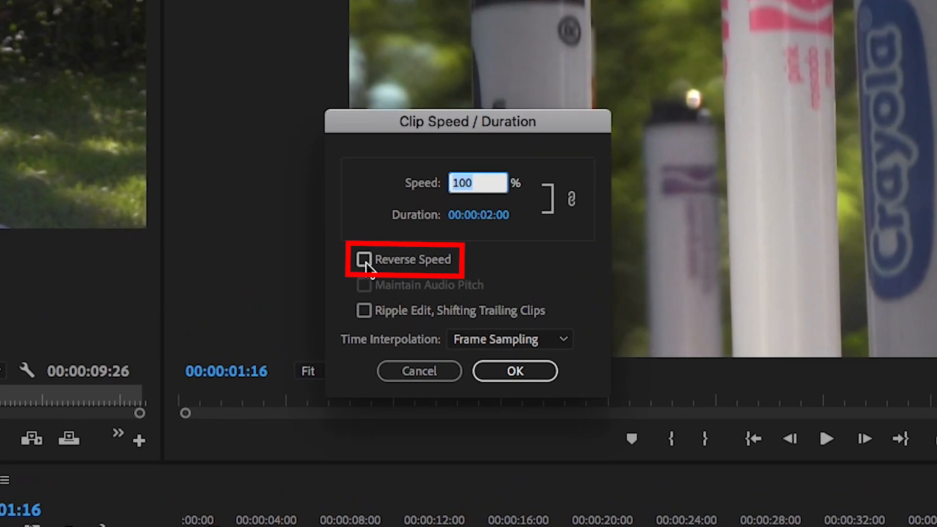
pyautogui.click(375, 260)
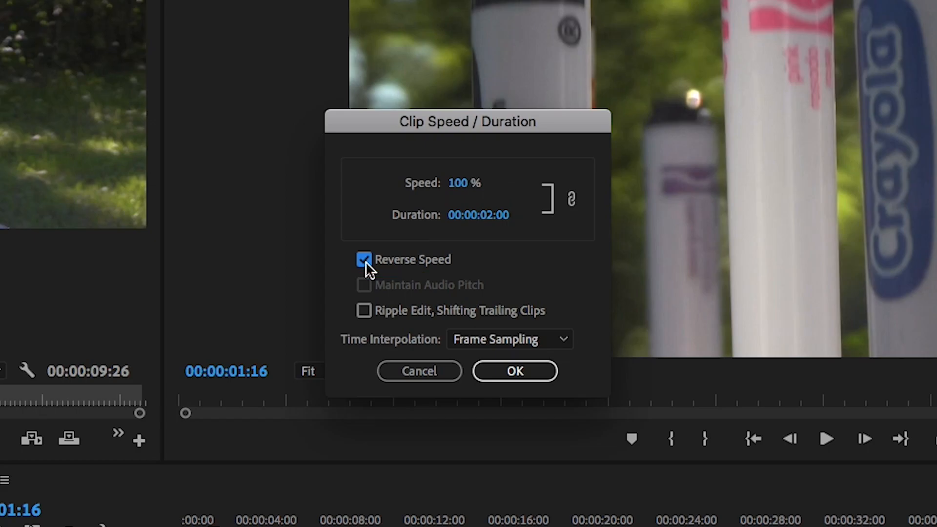
pyautogui.click(524, 366)
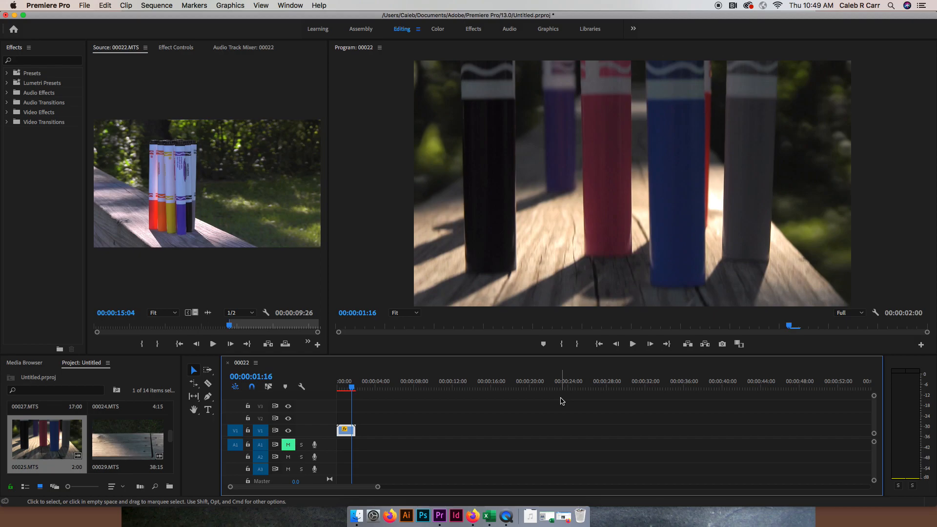
pyautogui.moveTo(351, 390); pyautogui.dragTo(336, 389)
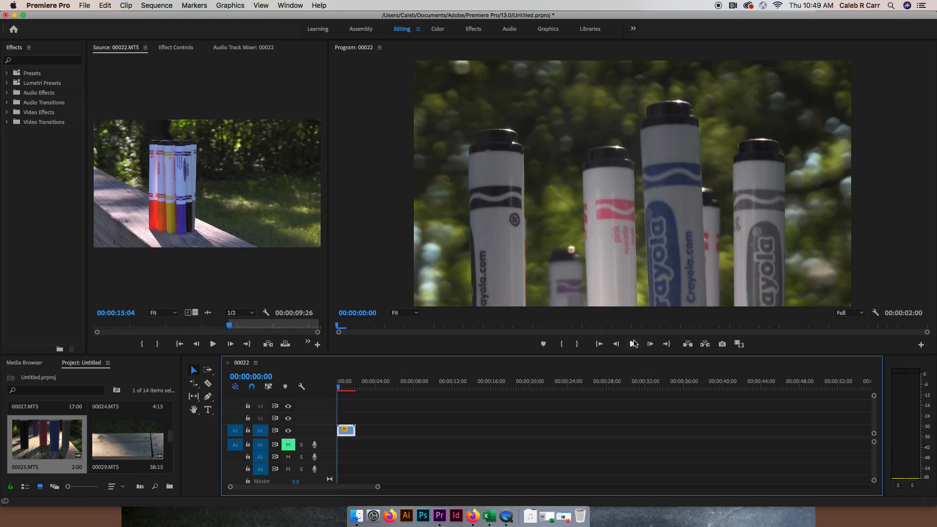
pyautogui.click(633, 343)
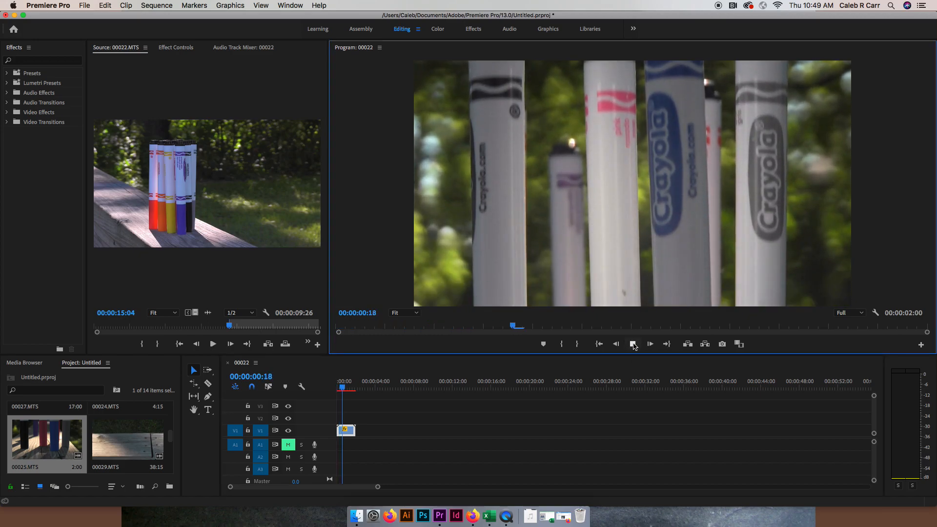